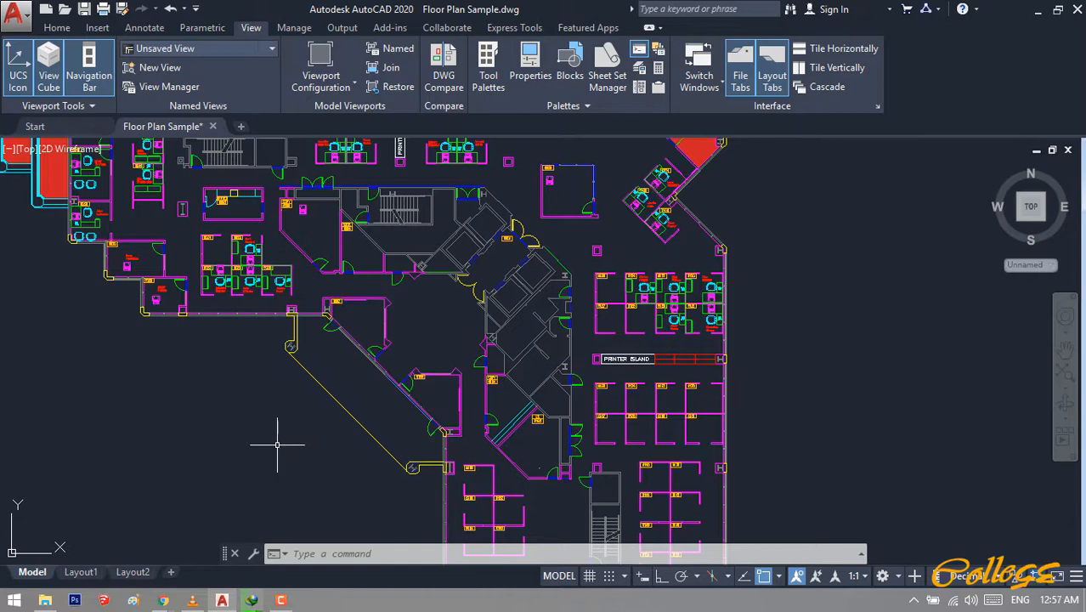
Step: Switch to Layout2 and measure the width of the paper sheet along its lower edge with the Distance tool
mouse_move(140, 574)
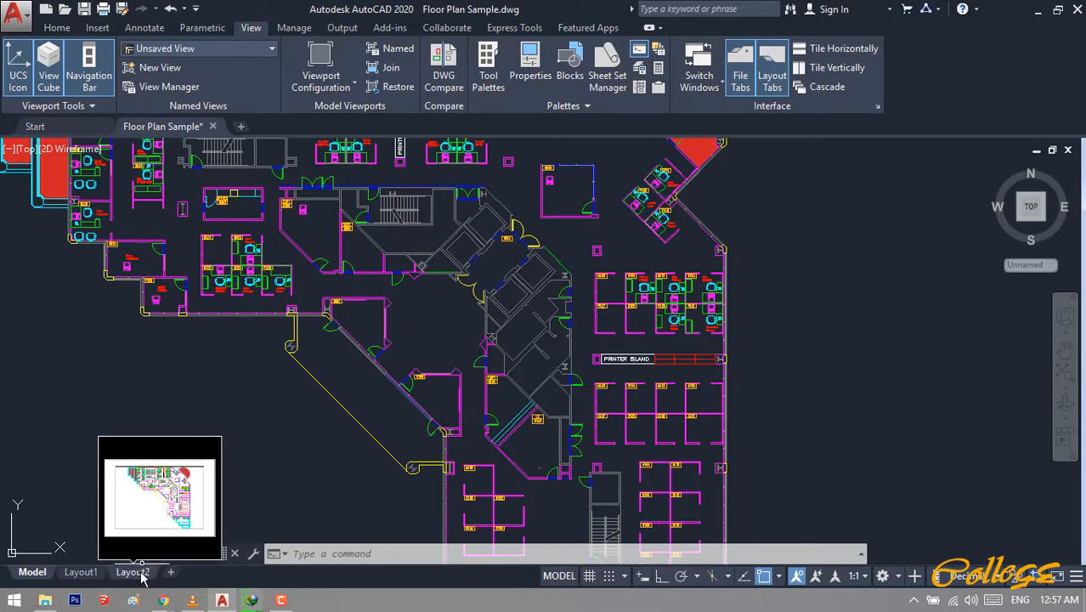
left_click(136, 572)
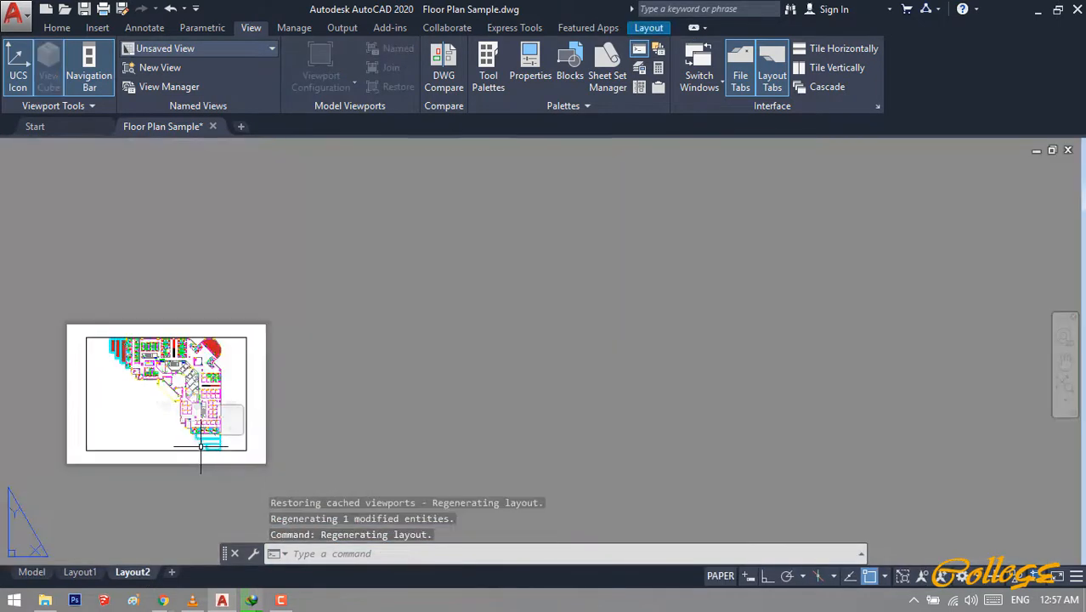
scroll(56, 444, "up", 4)
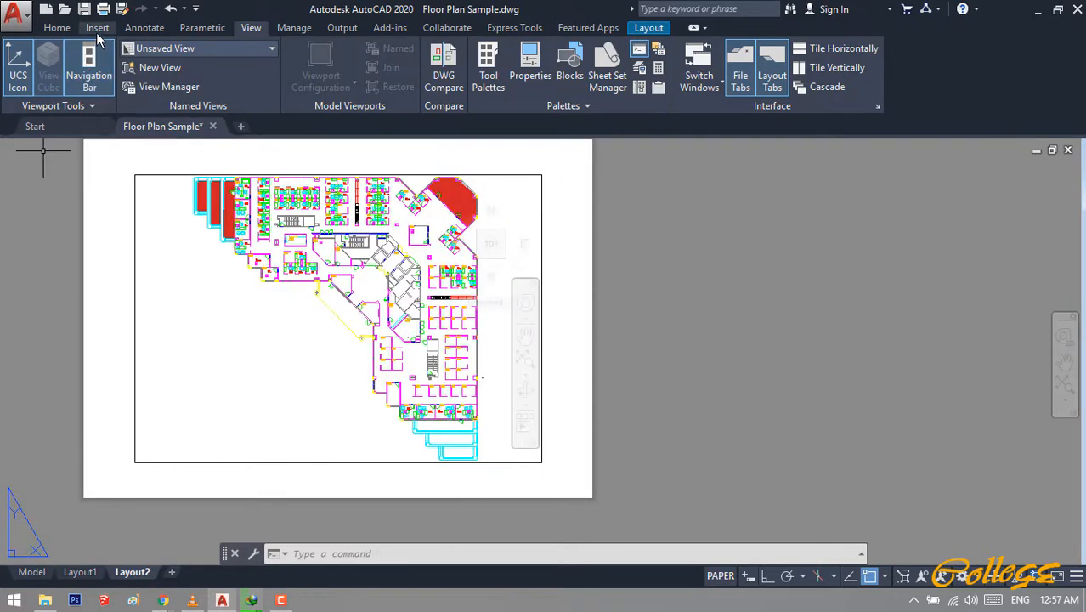
left_click(57, 27)
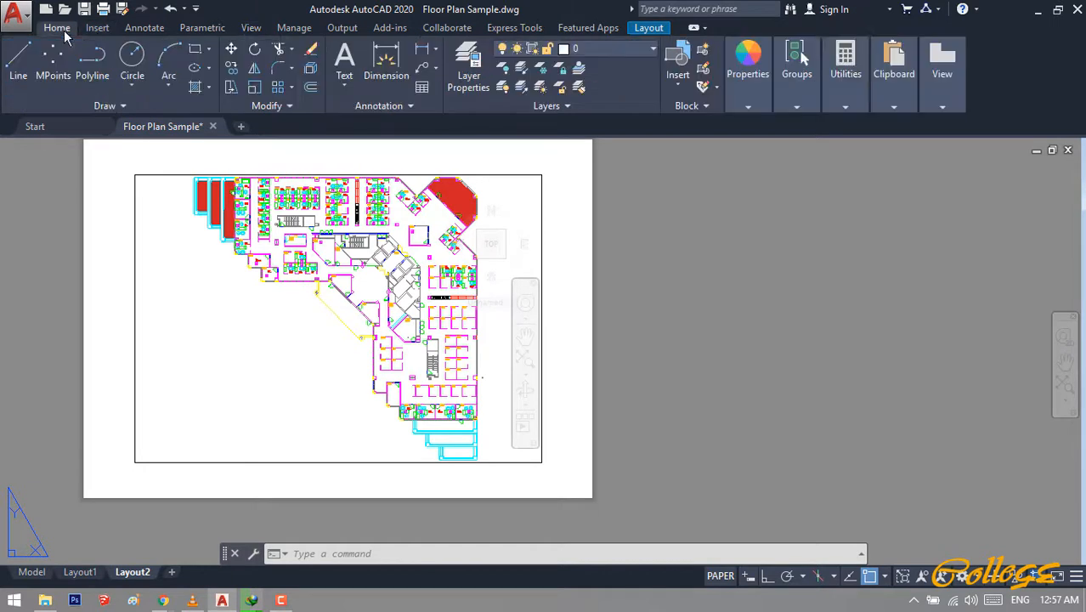
left_click(846, 108)
left_click(846, 158)
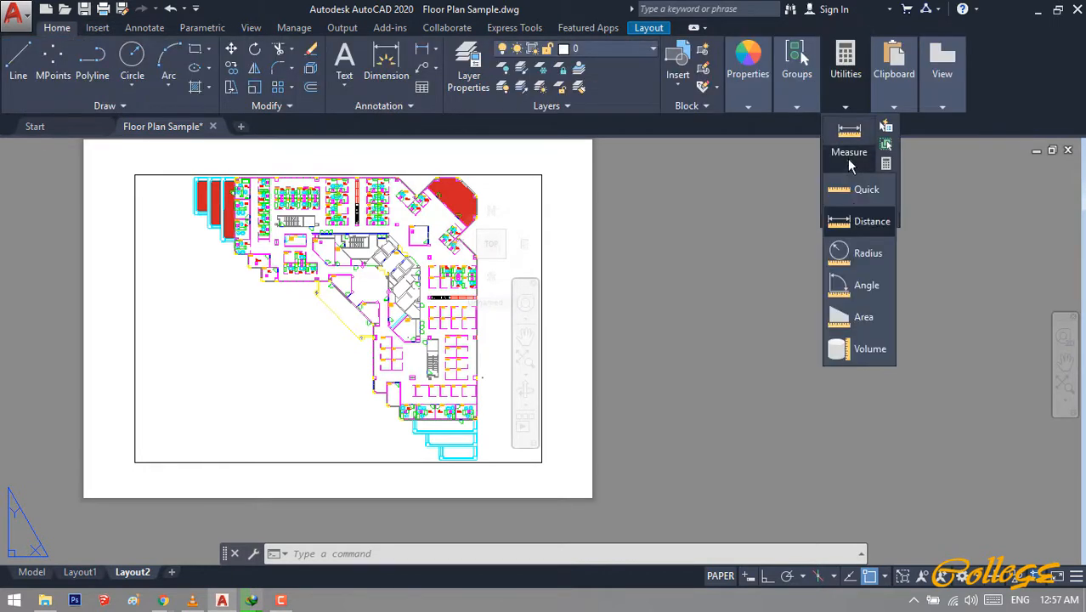
left_click(848, 222)
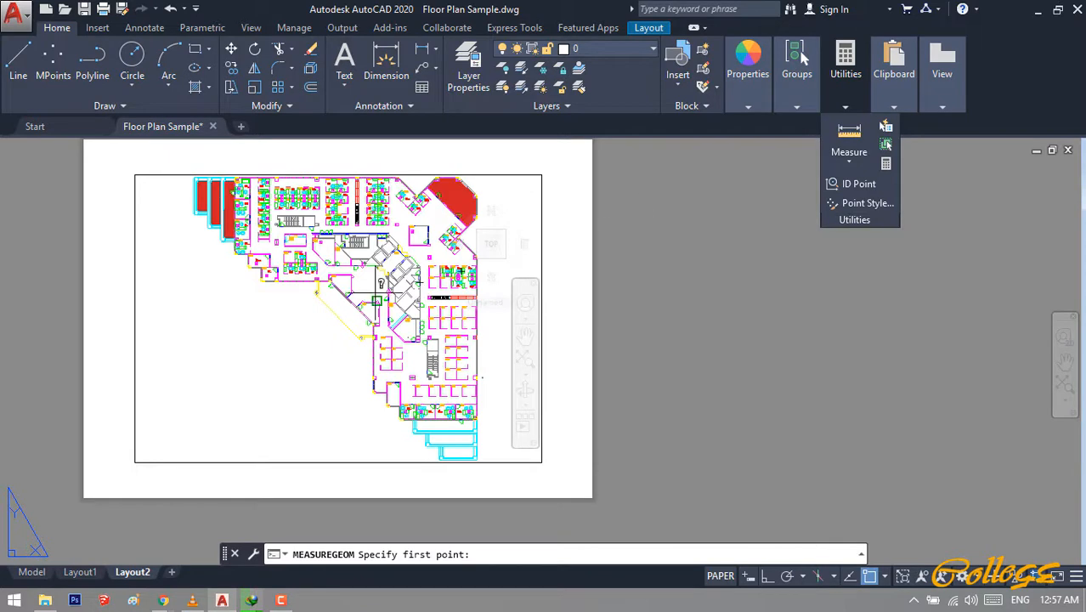
left_click(83, 497)
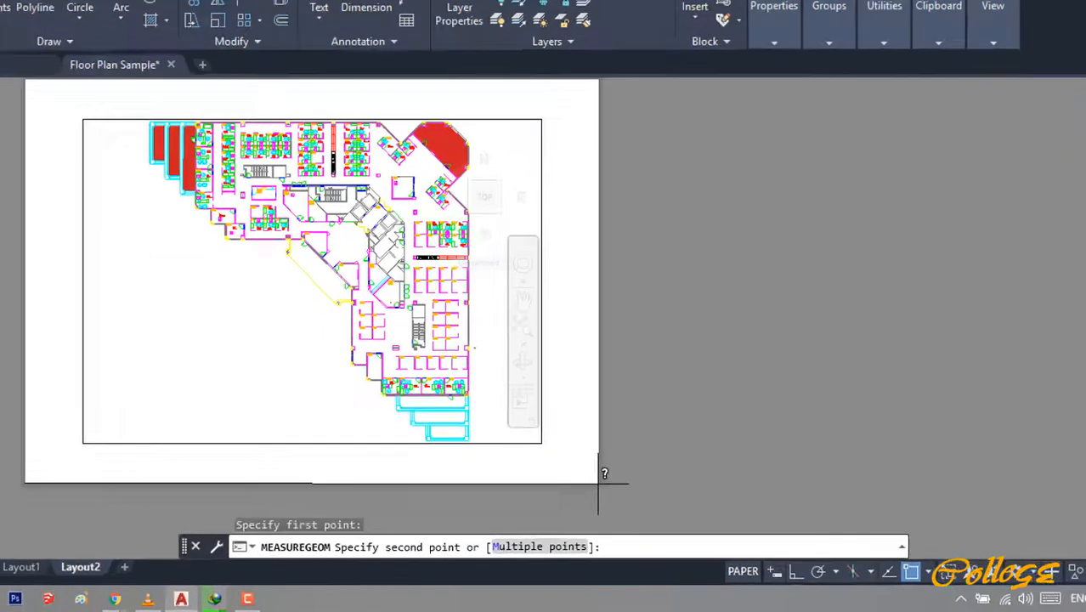
left_click(515, 508)
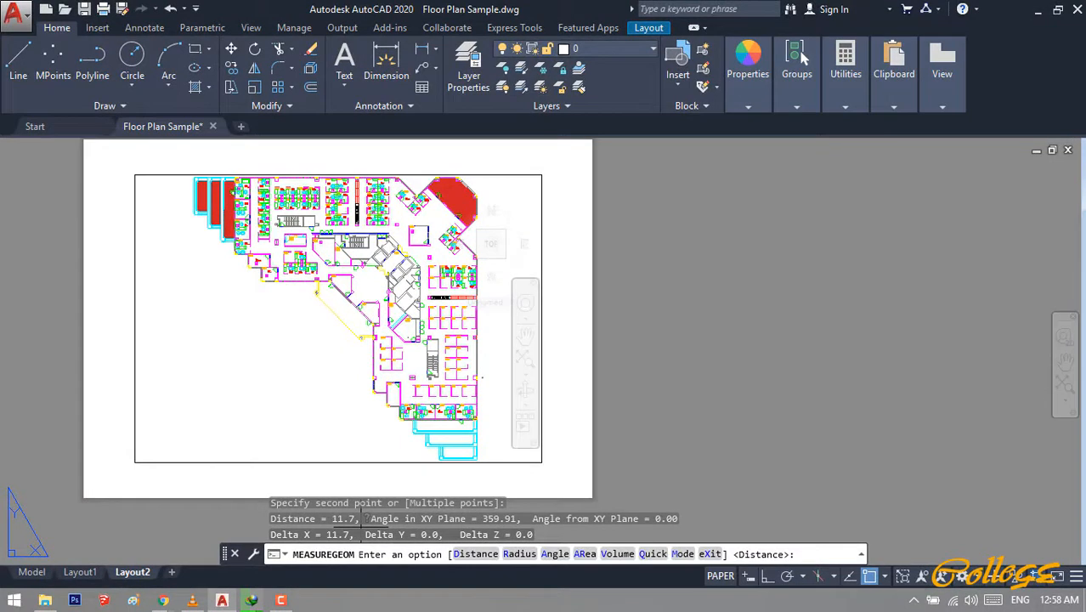
Step: Measure the distance between the inner corners of the lowest cyan terrace section in the layout, and end the measurement
scroll(380, 478, "up", 5)
scroll(681, 385, "up", 6)
key("Return")
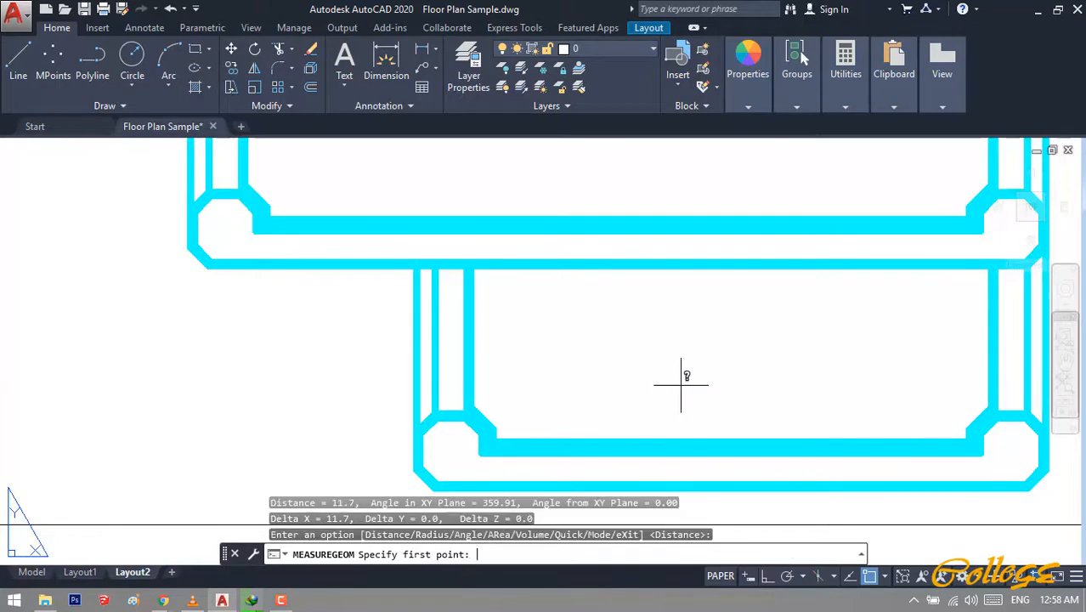
left_click(471, 408)
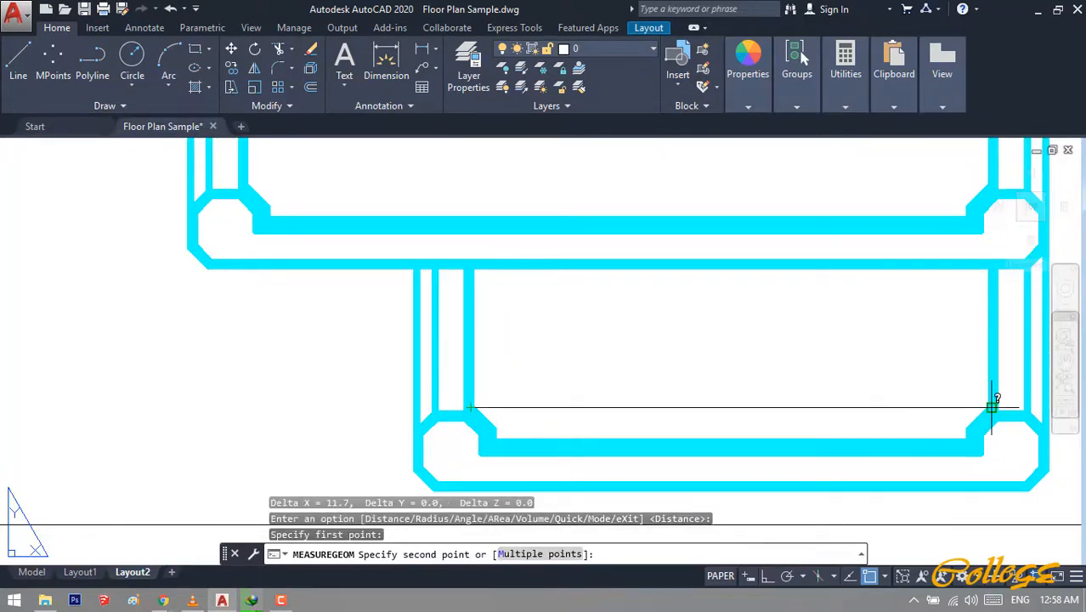
left_click(992, 407)
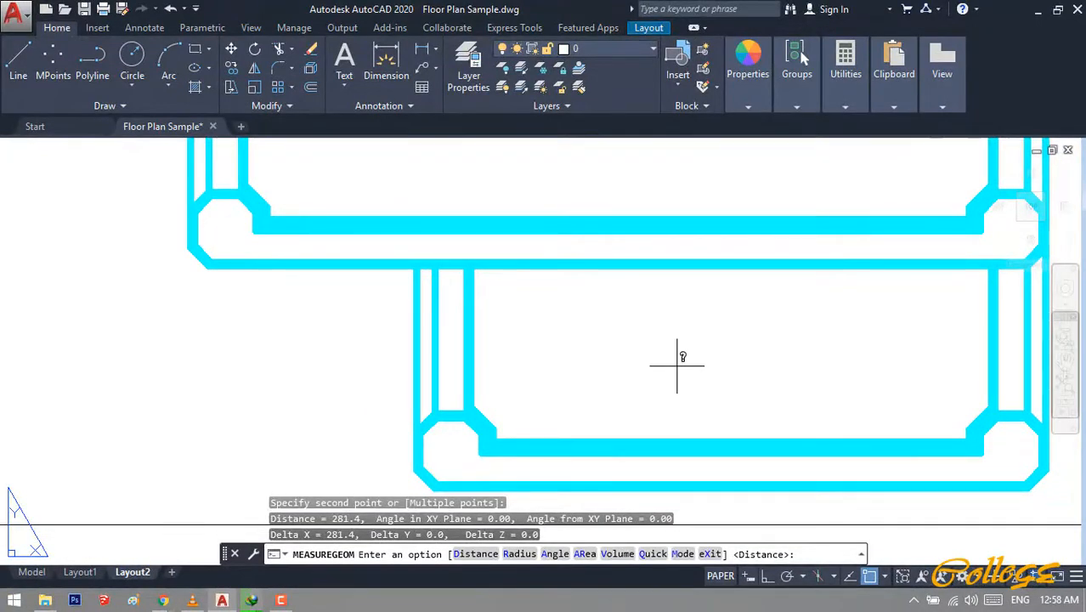
scroll(678, 357, "down", 5)
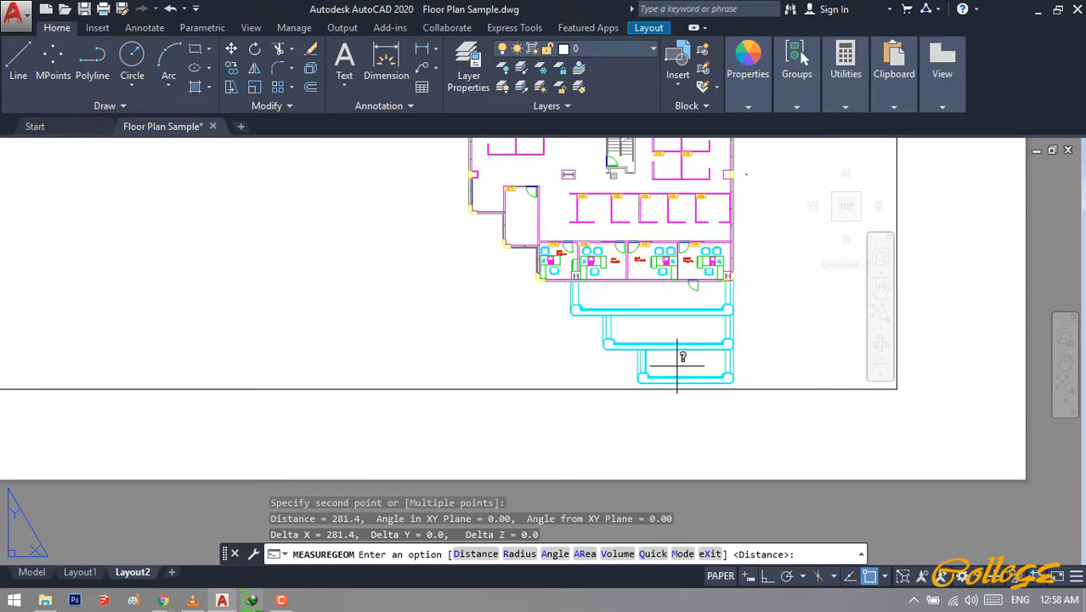
key("Escape")
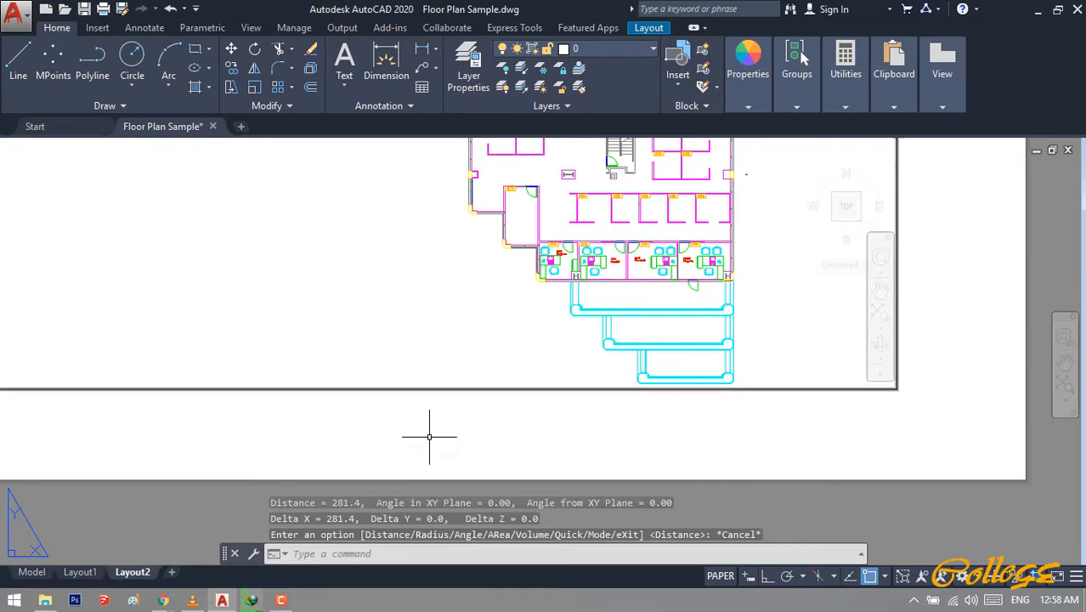
Step: Switch to Model space and inspect the dimensions of the lowest cyan terrace section with the Quick measure tool
left_click(31, 572)
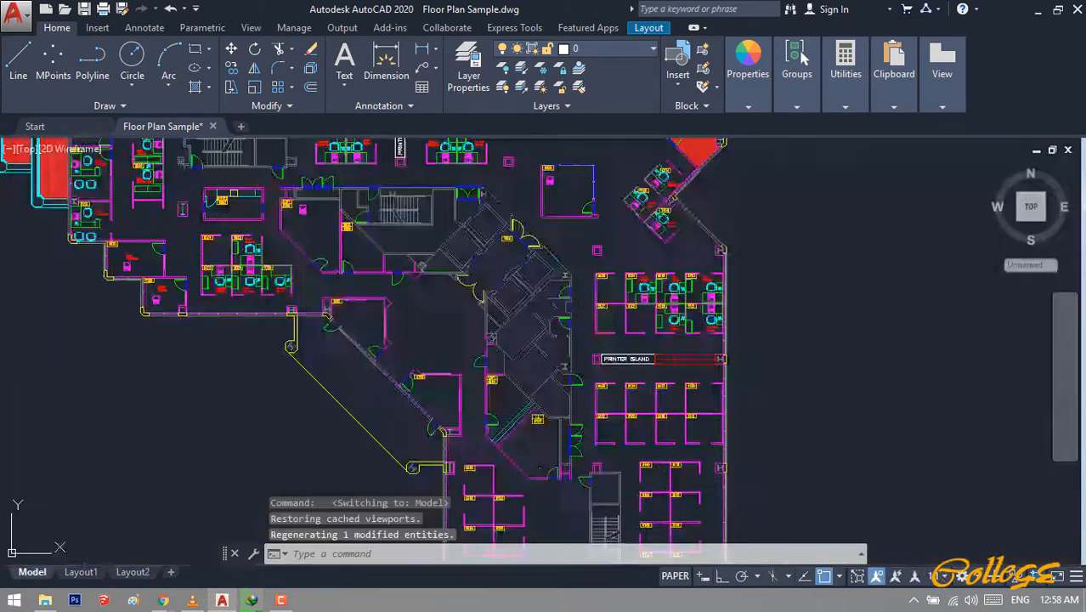
scroll(343, 412, "down", 10)
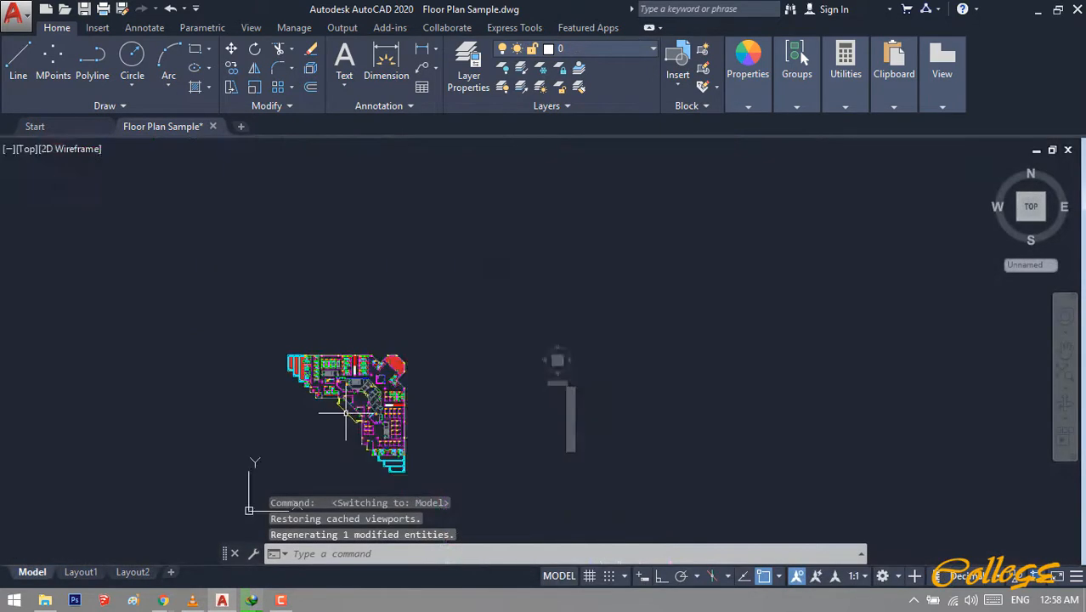
scroll(393, 476, "up", 10)
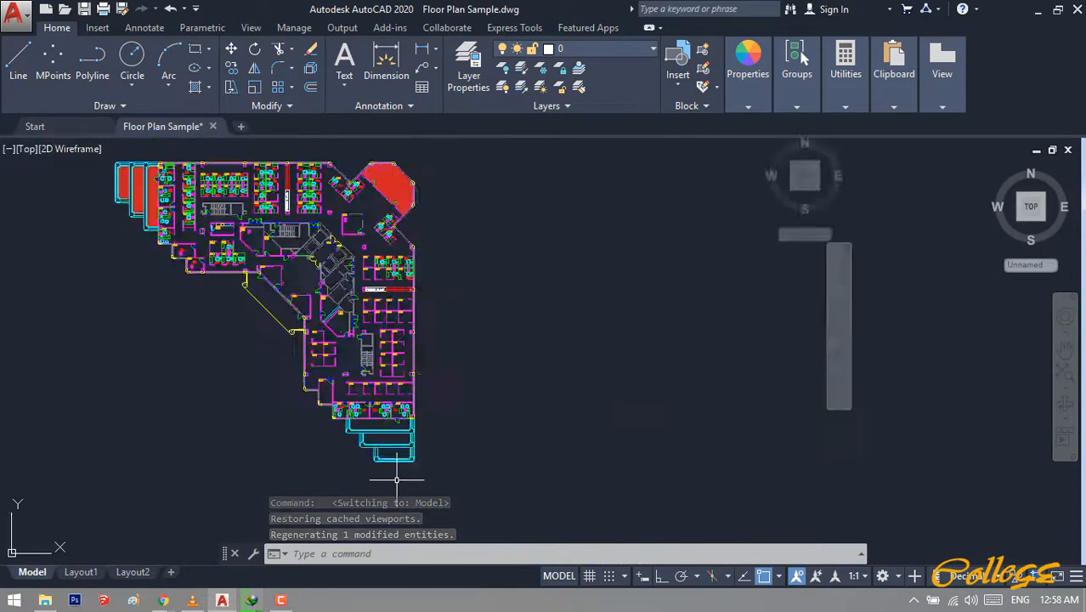
scroll(396, 480, "up", 2)
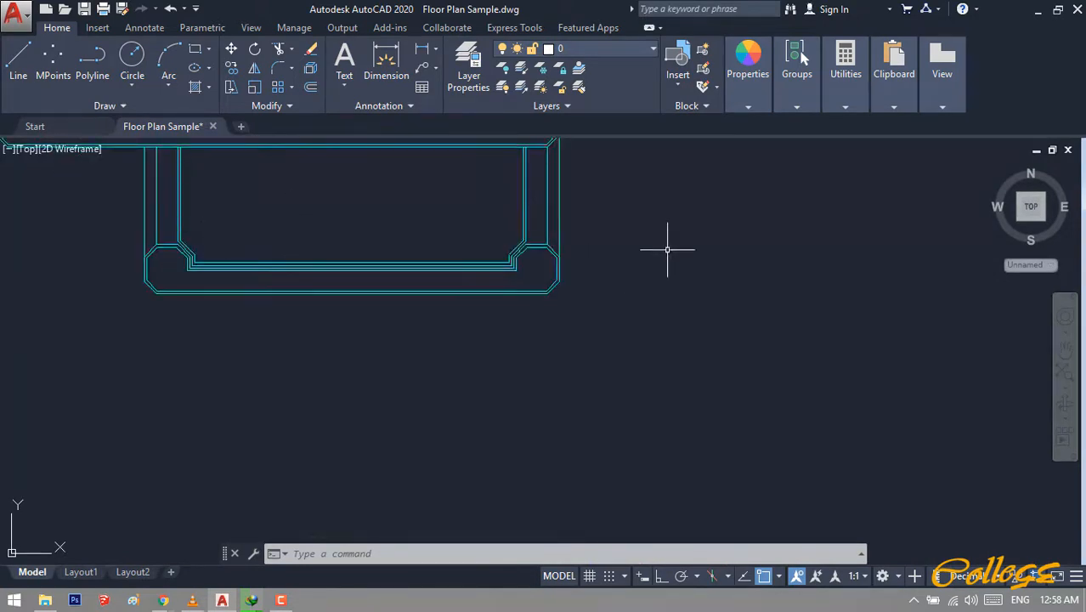
mouse_move(845, 77)
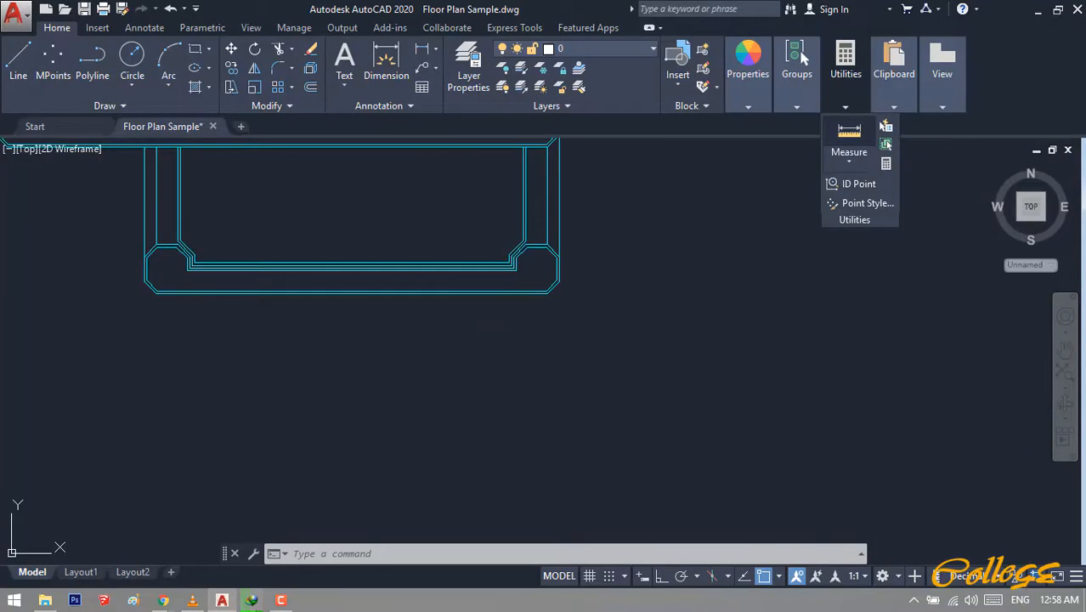
left_click(849, 155)
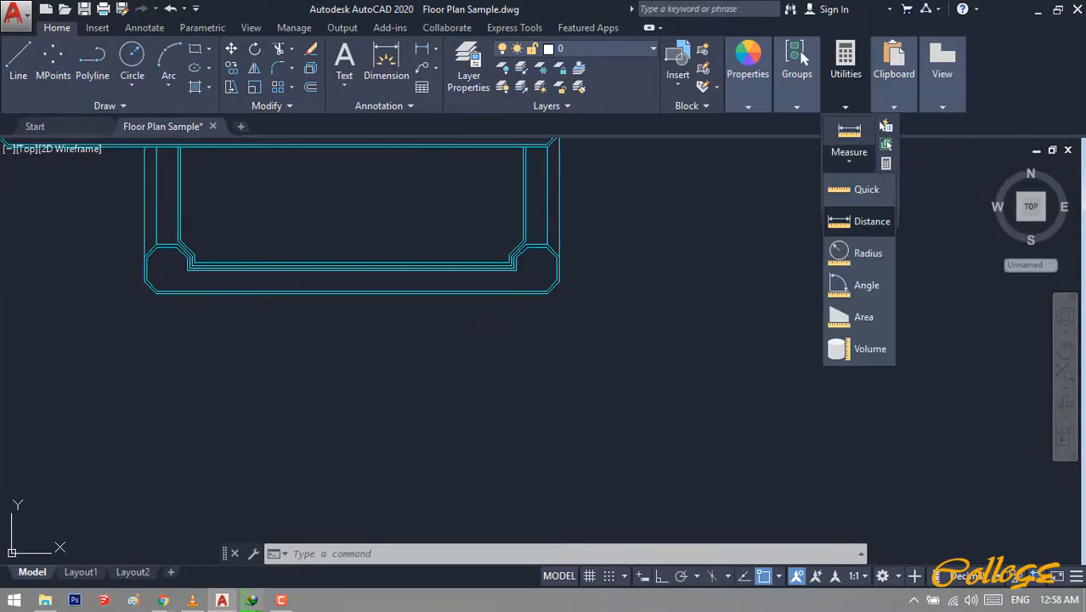
left_click(860, 188)
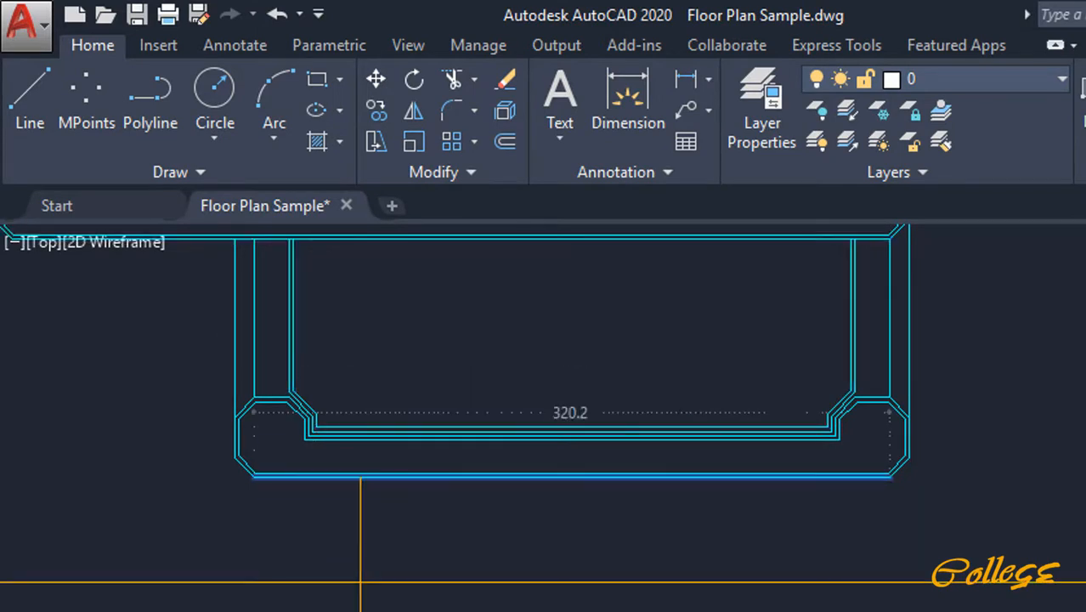
key("Escape")
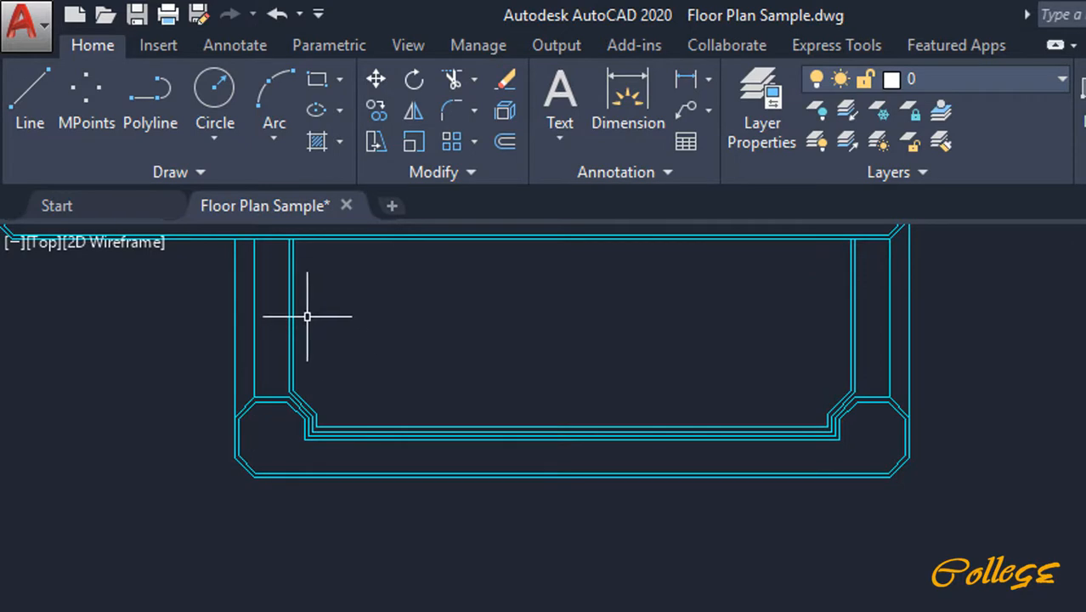
Step: Switch to Layout2 through the drawing's layout previews and activate model space inside its viewport
mouse_move(284, 205)
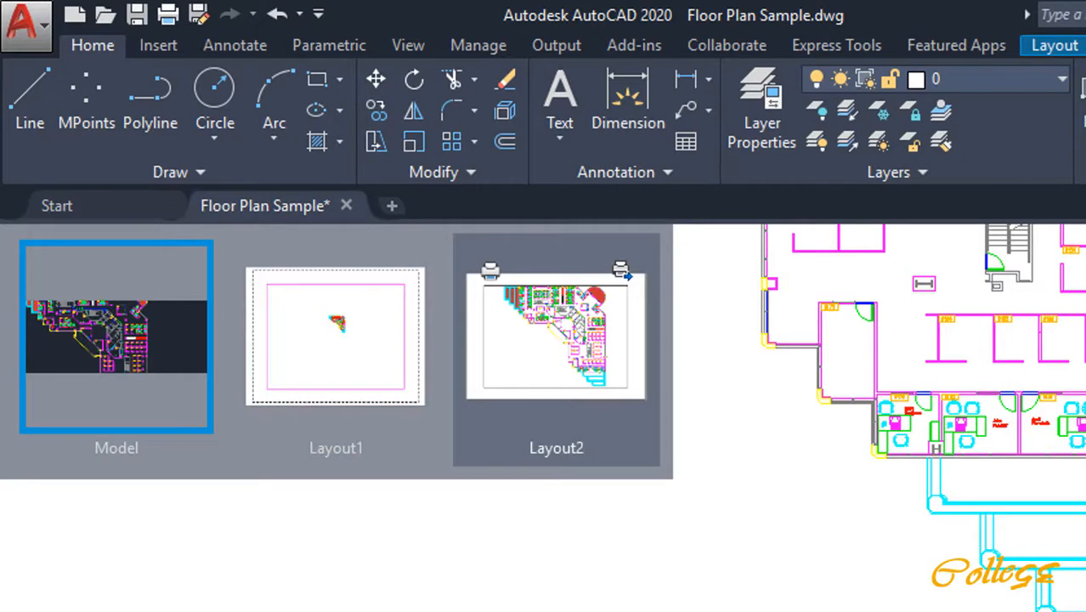
left_click(553, 344)
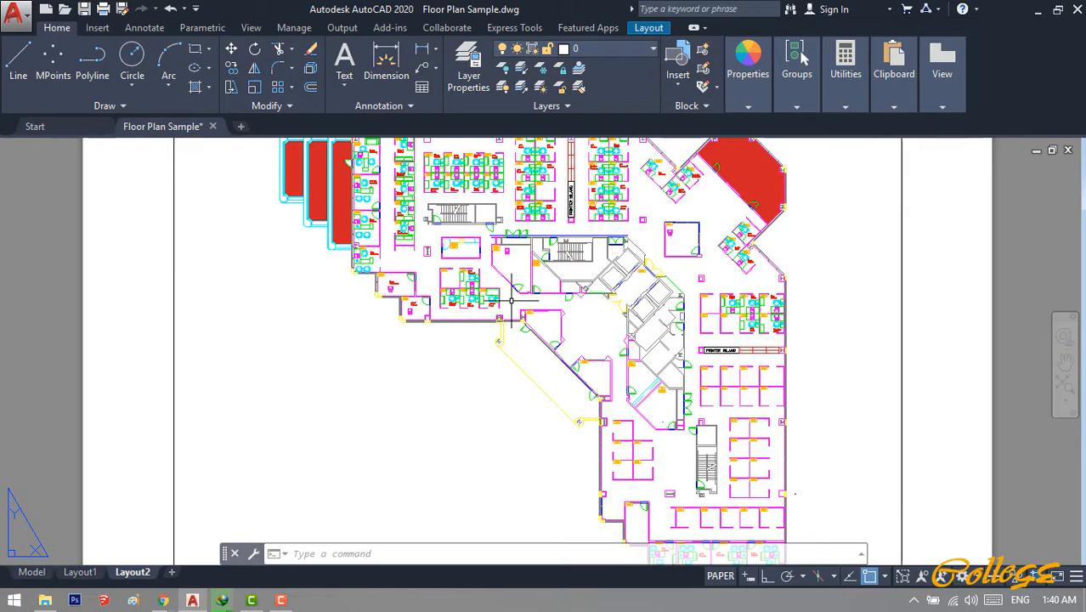
double_click(475, 369)
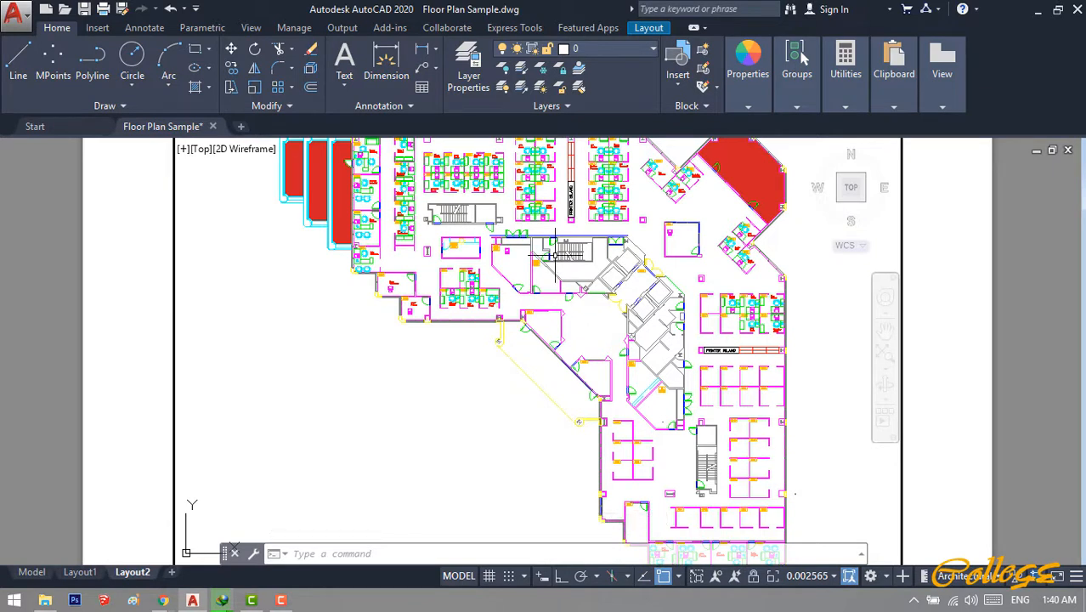
scroll(555, 253, "up", 6)
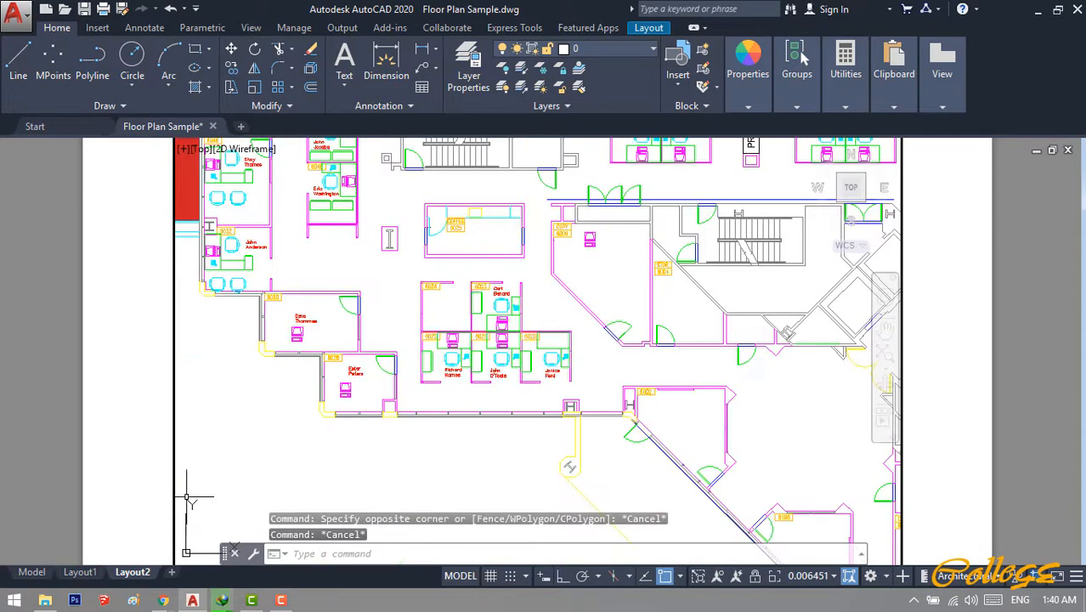
Step: In Model space, draw a large circle centred in the middle cyan terrace section, reaching that section's outer left edge
left_click(34, 572)
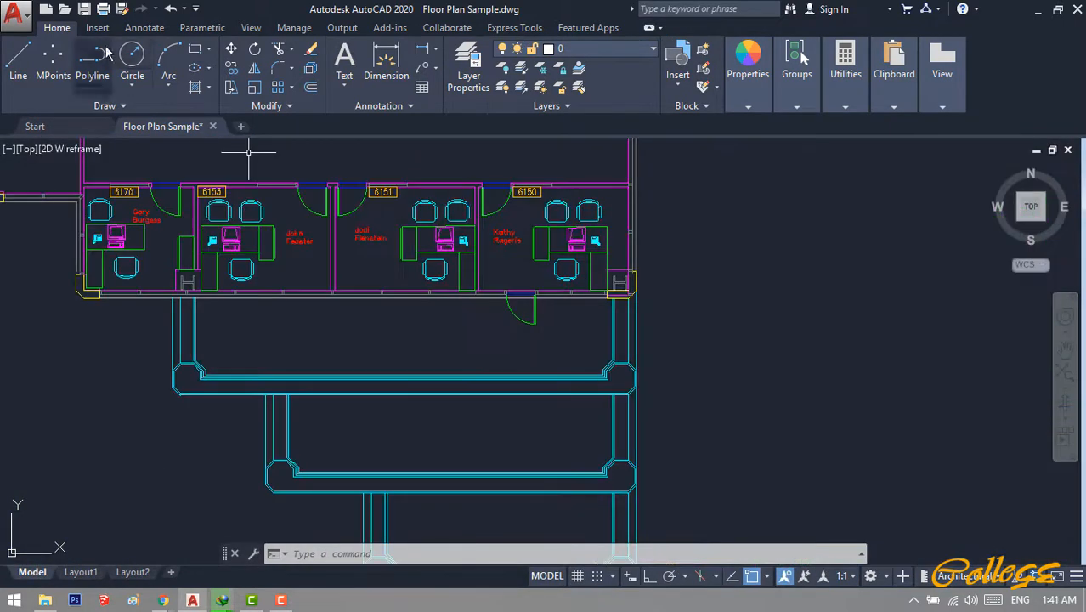
left_click(124, 58)
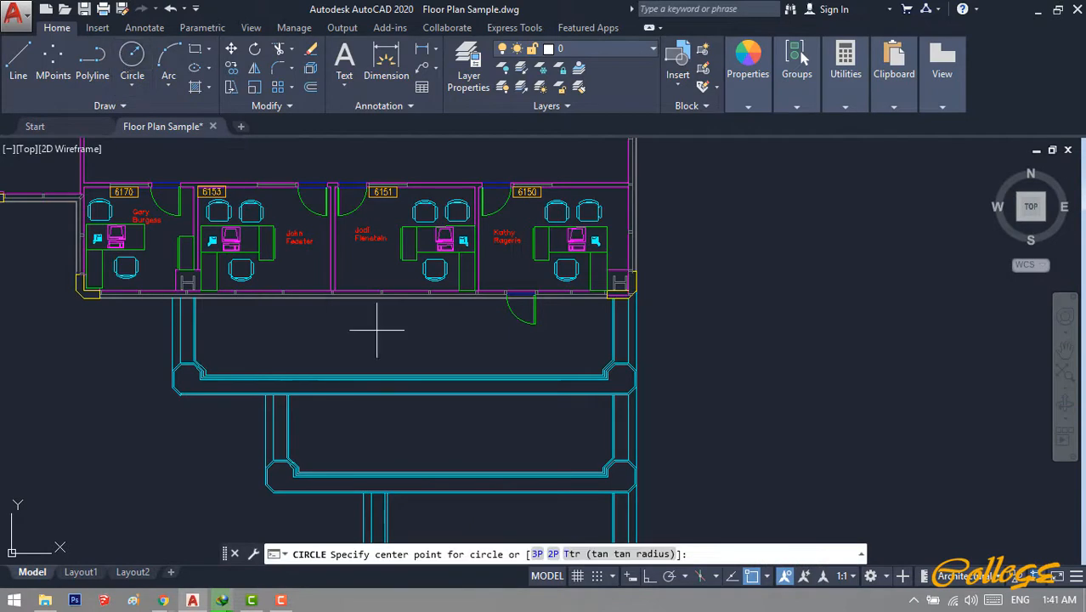
left_click(437, 426)
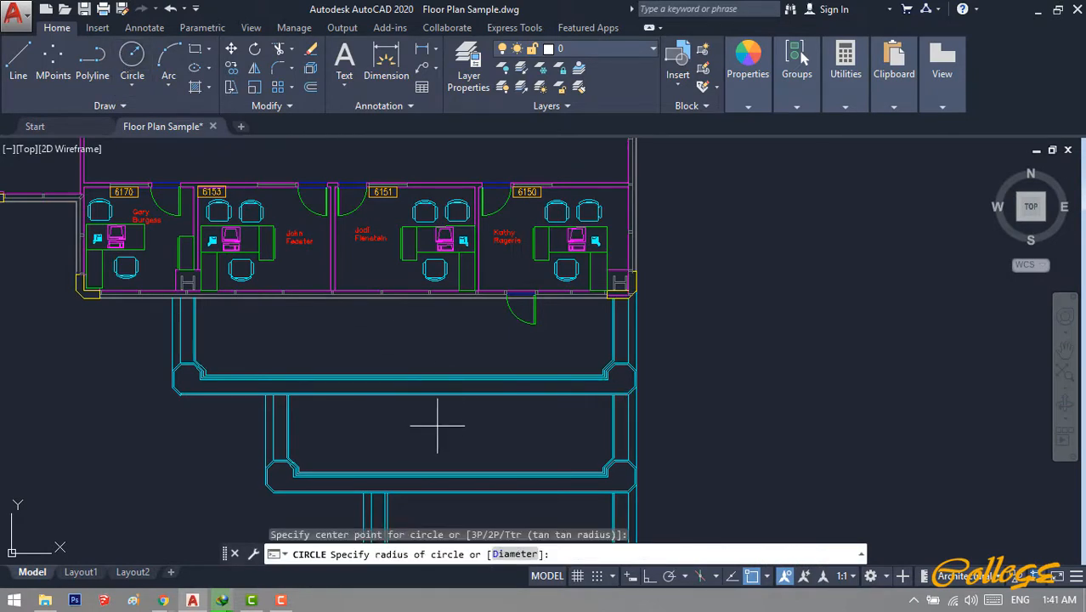
left_click(518, 474)
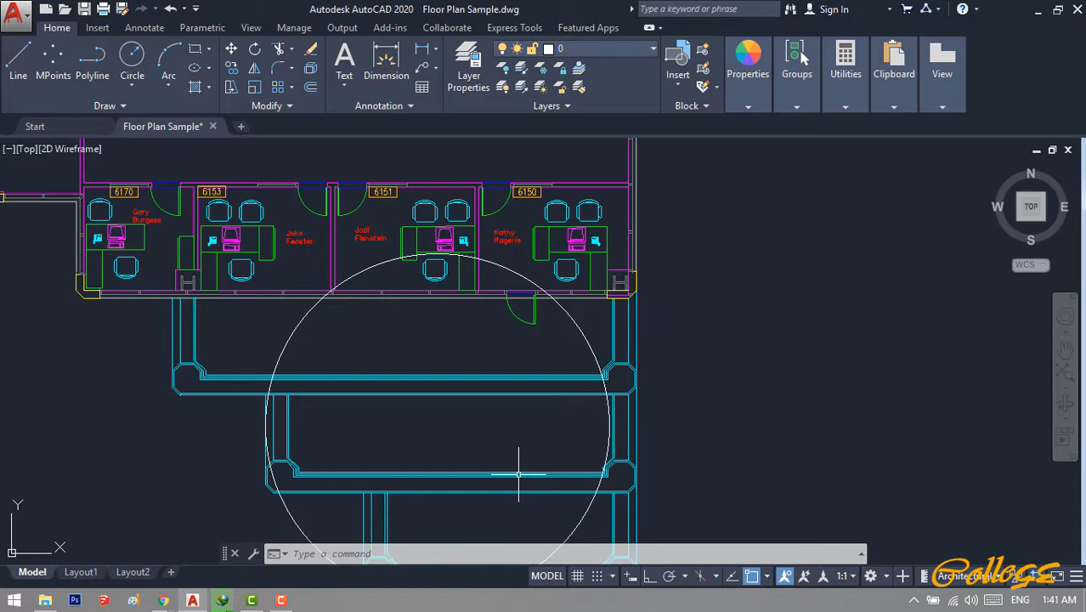
Step: Return to Layout2 and examine the circle over the cyan terraces inside the viewport, and bring up the drawing's layout previews
left_click(133, 572)
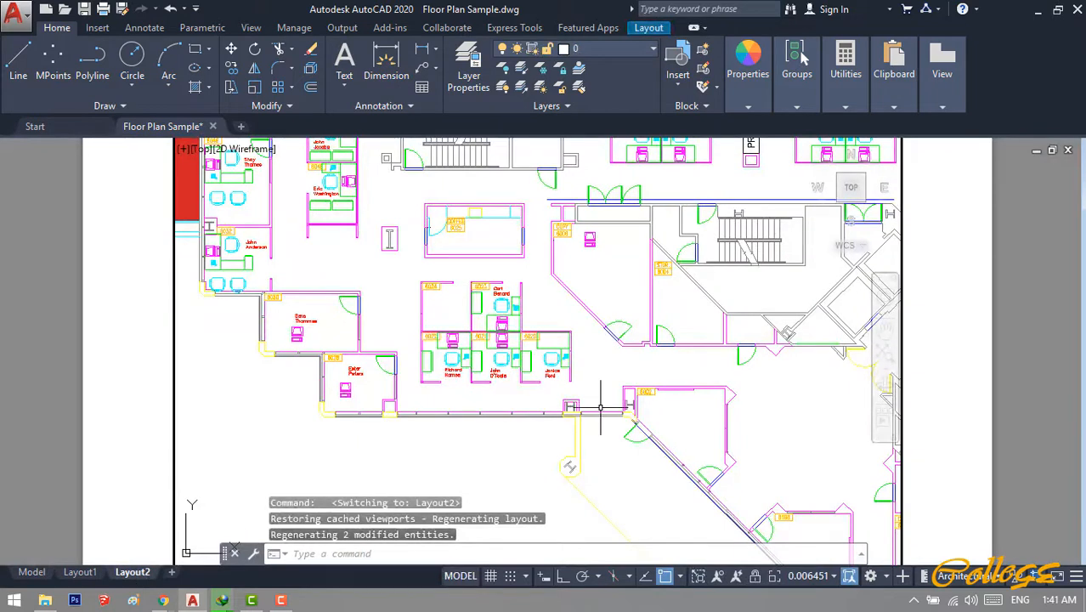
scroll(600, 408, "down", 5)
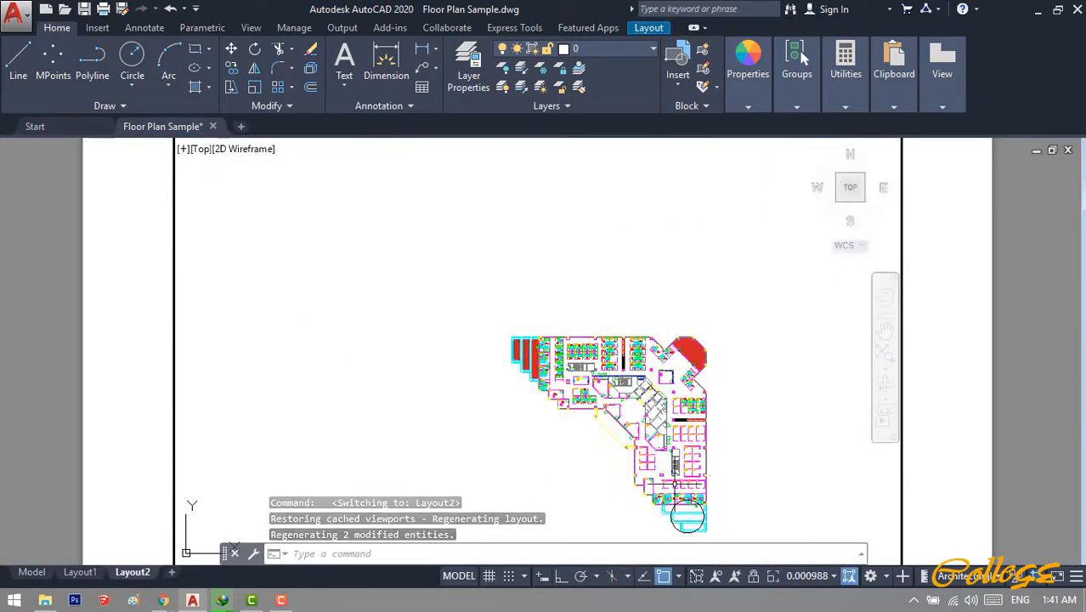
scroll(697, 530, "up", 5)
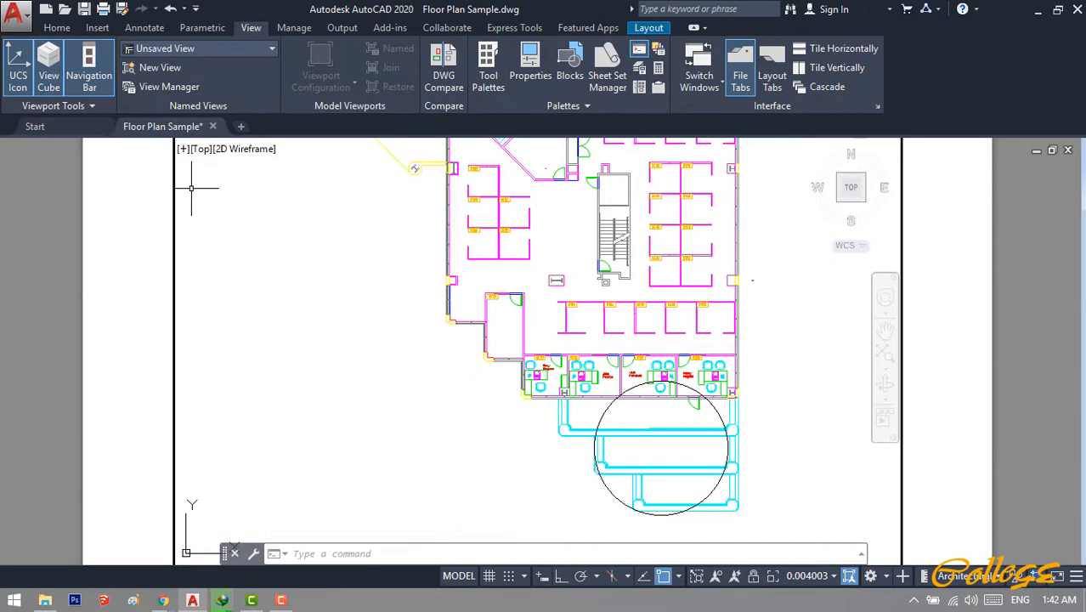
mouse_move(175, 132)
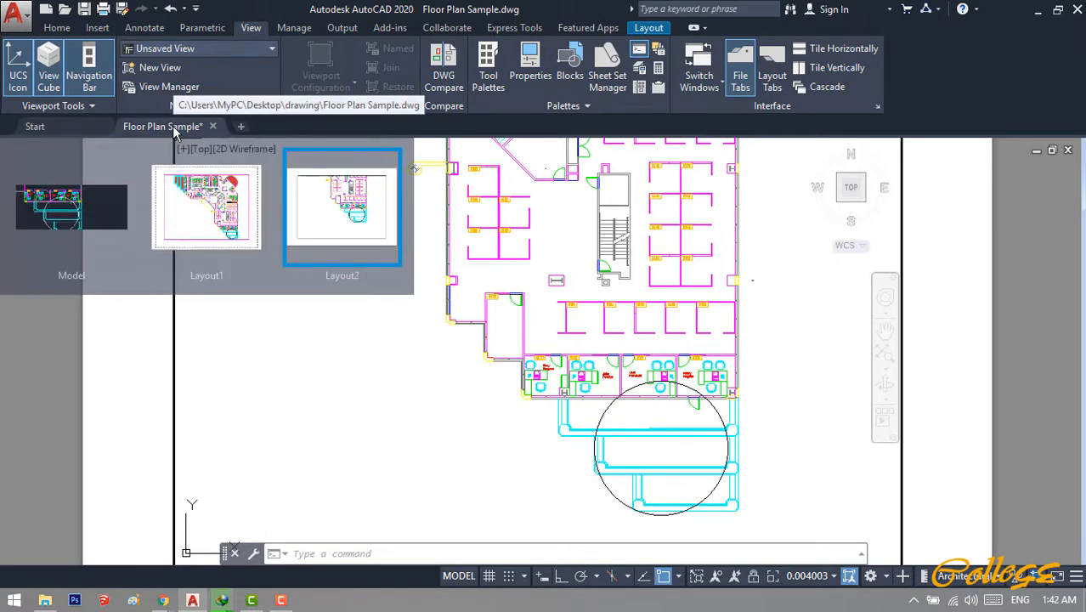